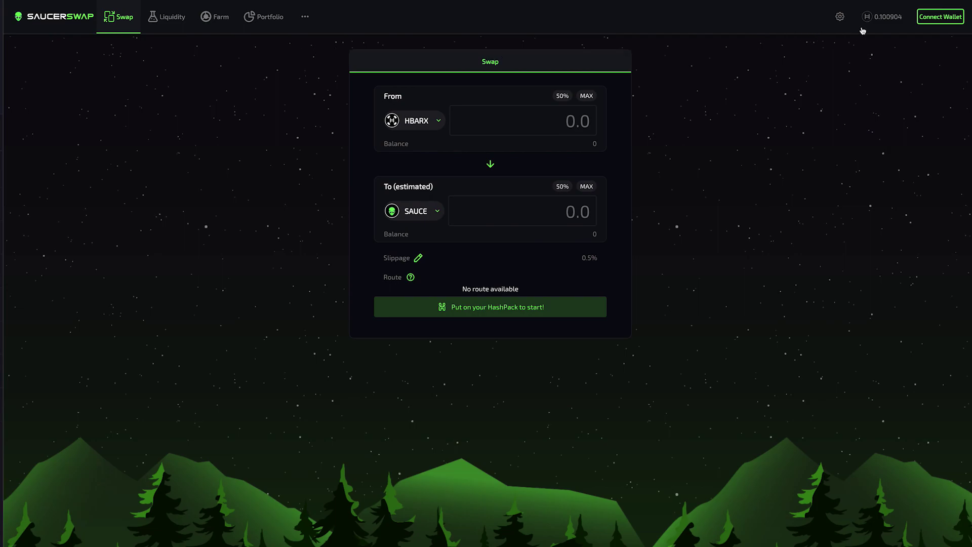
# - Pair the HashPack wallet with SaucerSwap by approving the pairing request for the account
pyautogui.click(929, 22)
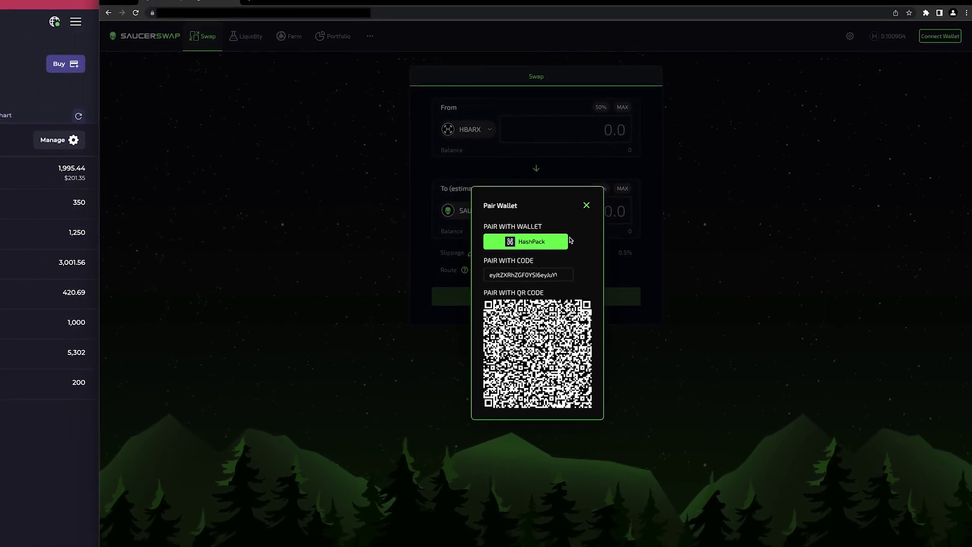
pyautogui.click(579, 240)
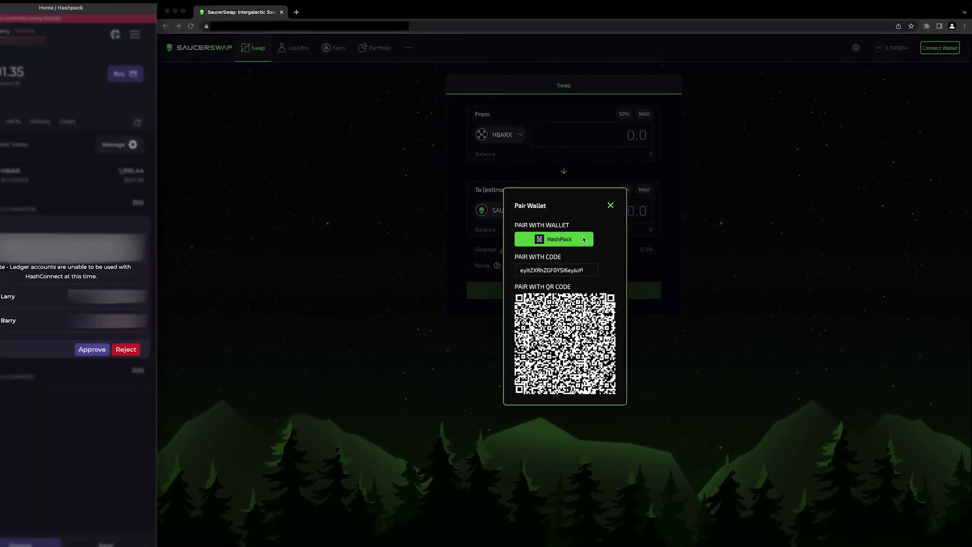
pyautogui.click(22, 297)
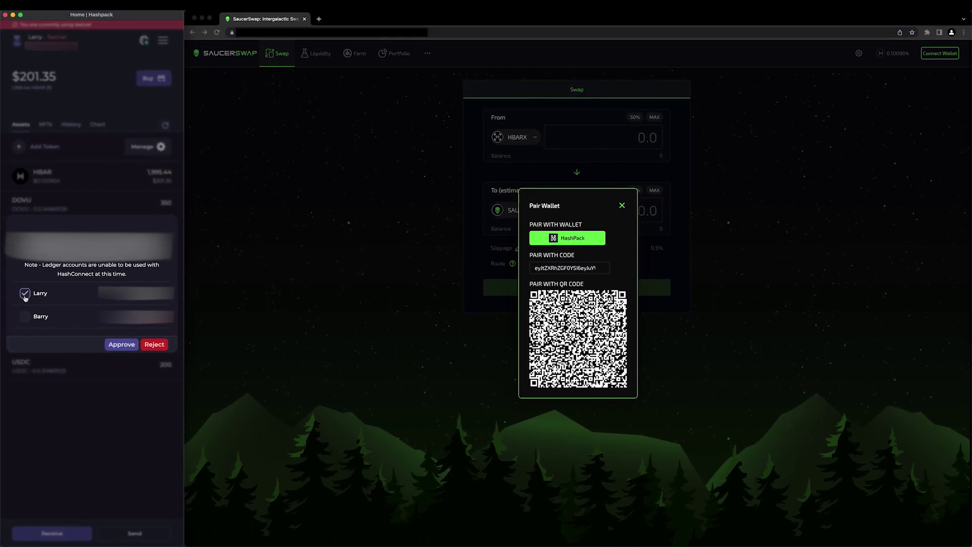
pyautogui.click(122, 344)
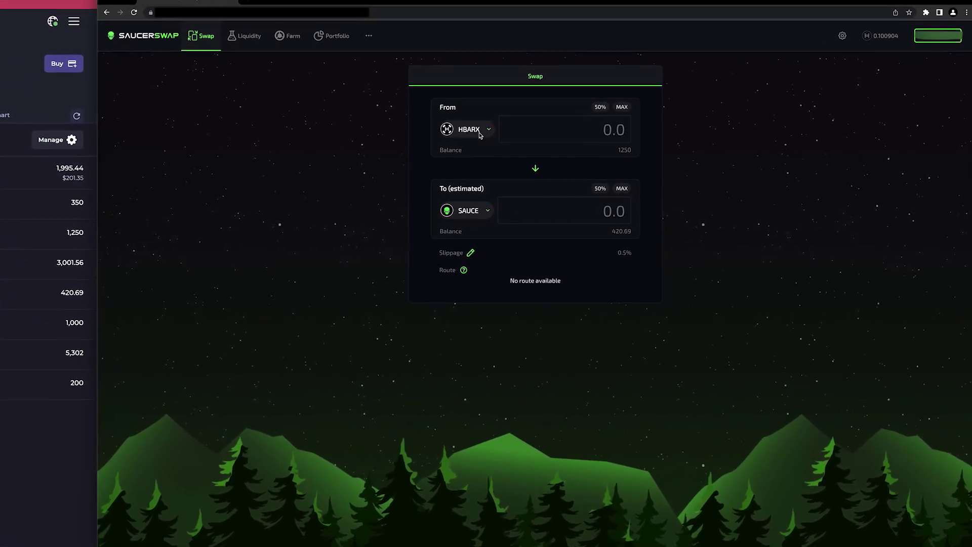
# - Choose HBAR as the token to swap from and JAM as the token to receive
pyautogui.click(448, 130)
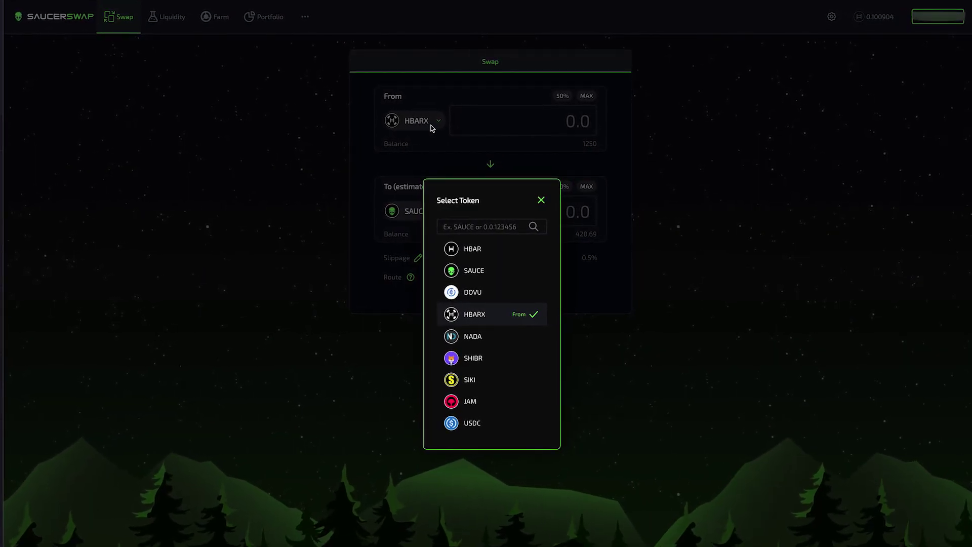
pyautogui.click(511, 250)
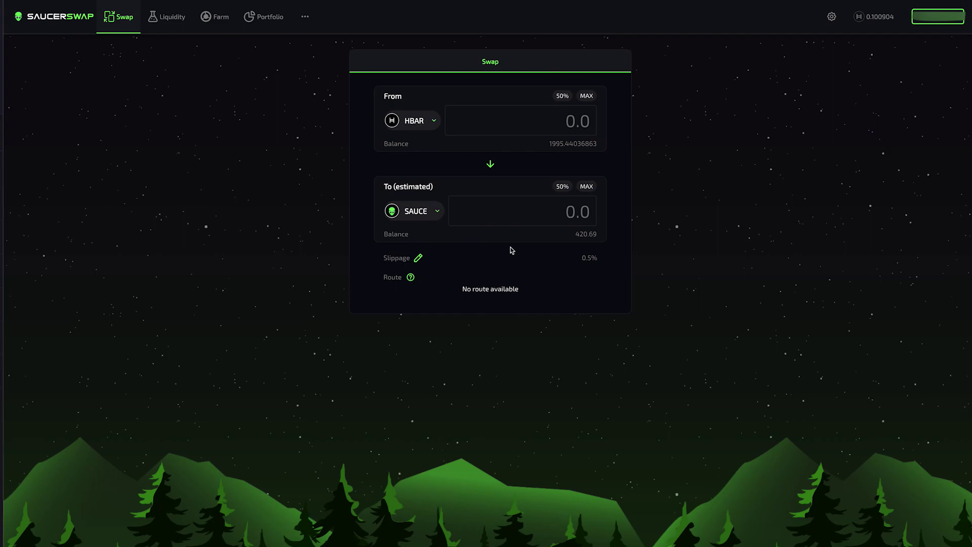
pyautogui.click(430, 212)
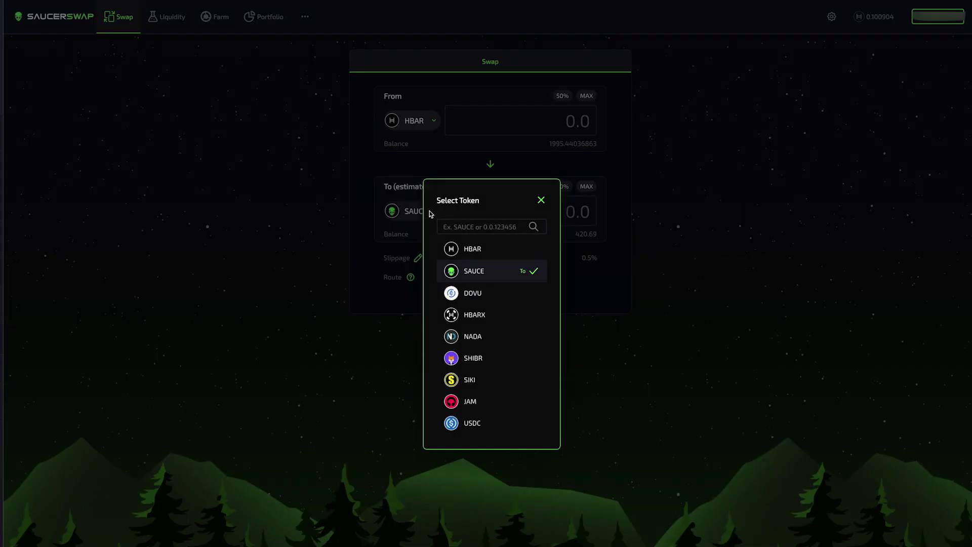
pyautogui.click(504, 403)
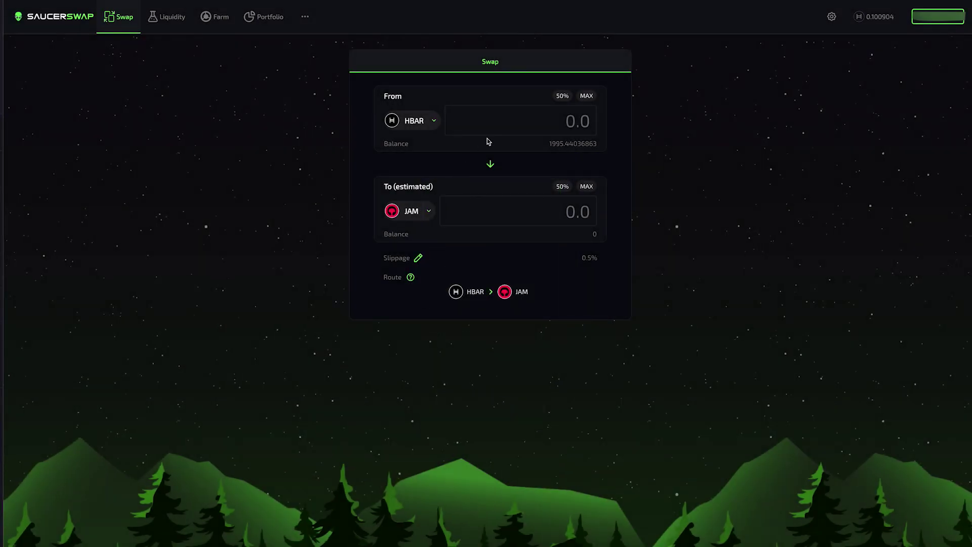
pyautogui.click(509, 122)
pyautogui.click(510, 122)
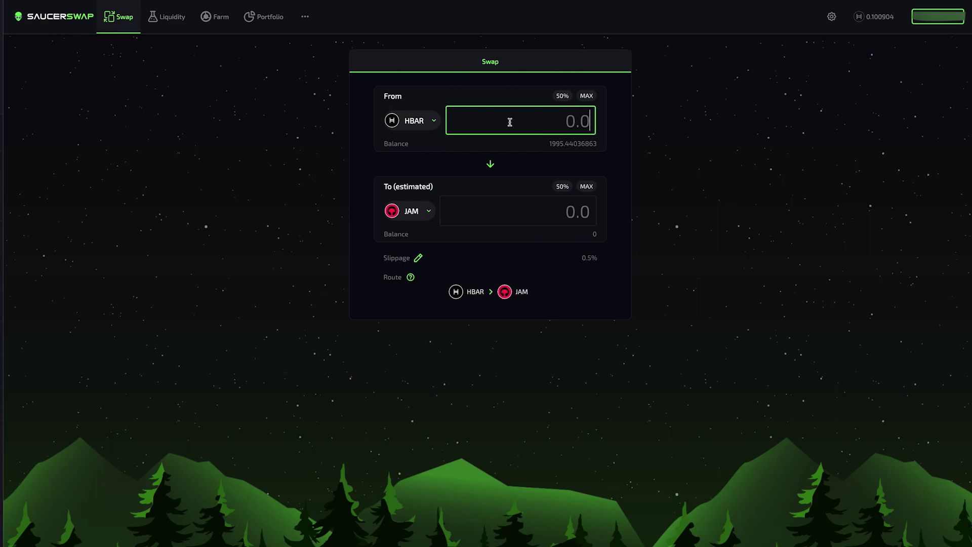
# - Enter 100 HBAR (about 15253.760752 JAM) and request JAM token association
pyautogui.write('10')
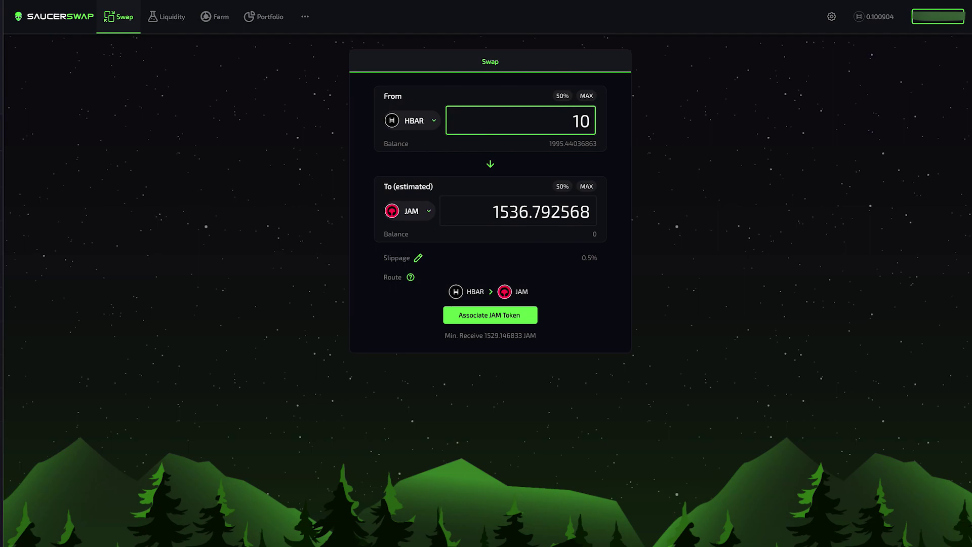
pyautogui.doubleClick(481, 216)
pyautogui.write('10')
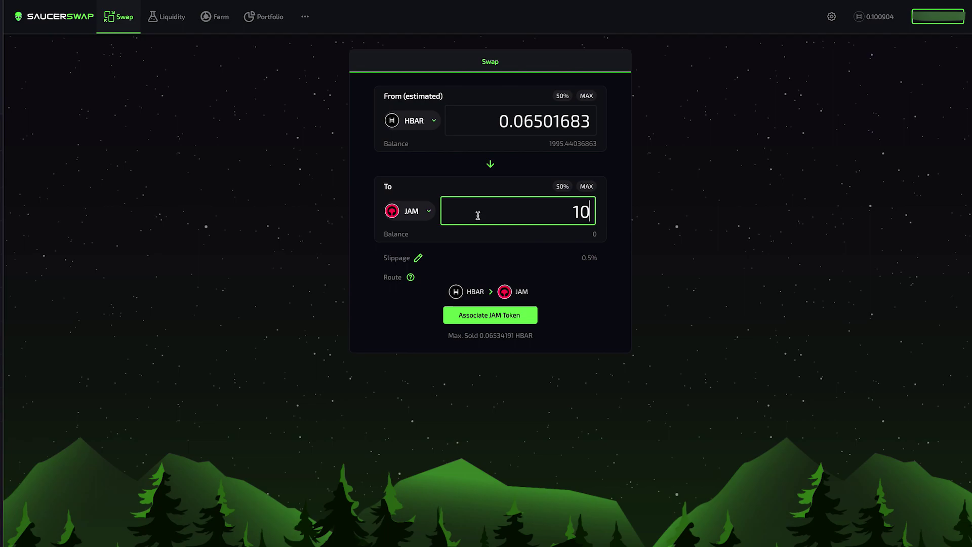
pyautogui.doubleClick(479, 120)
pyautogui.write('100')
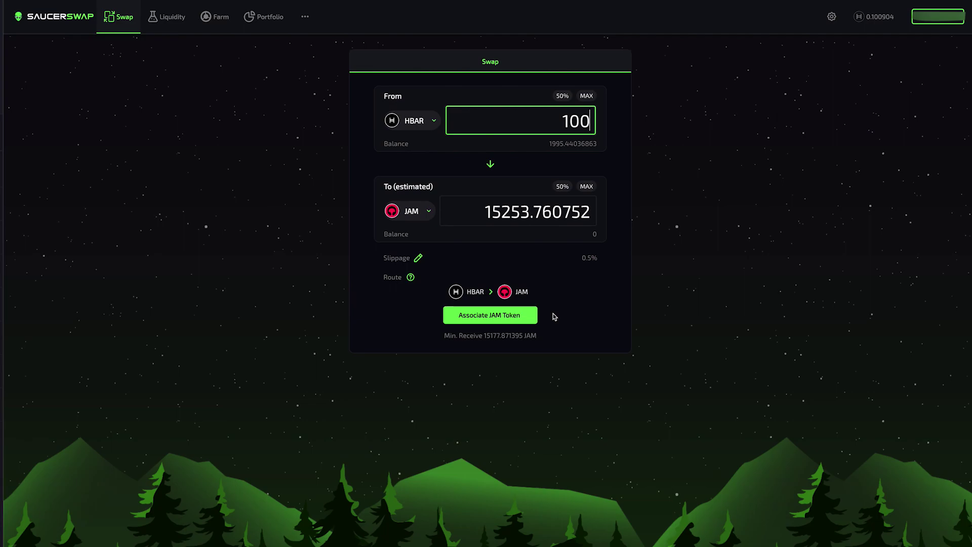
pyautogui.click(529, 316)
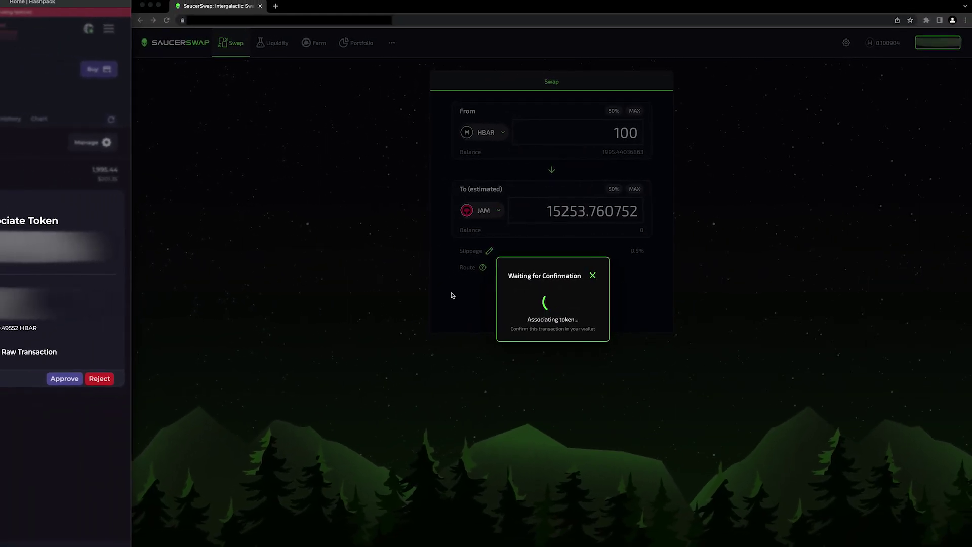
# - Approve the JAM Associate Token request in the HashPack sidebar
pyautogui.click(74, 381)
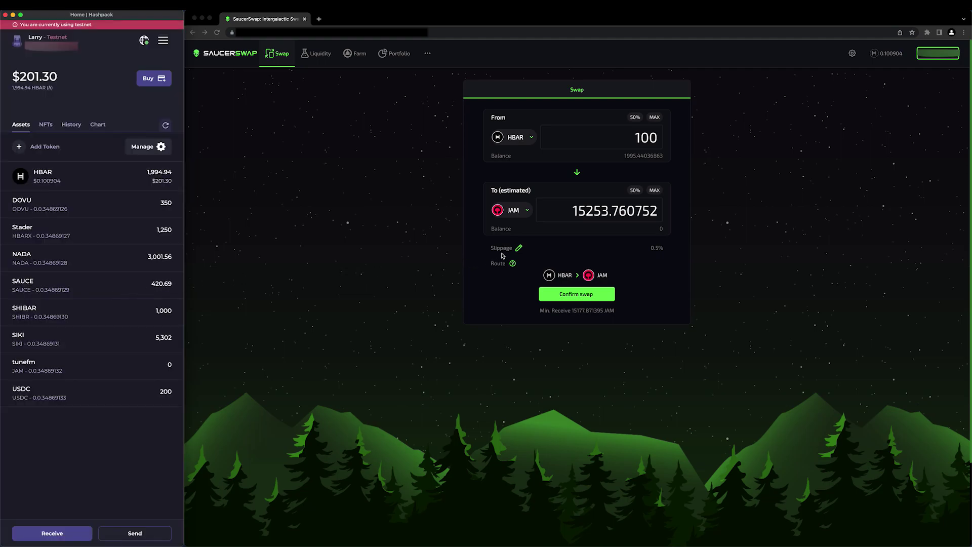
# - Set a custom slippage tolerance of 0.75%, then submit the 100 HBAR to JAM swap
pyautogui.click(520, 250)
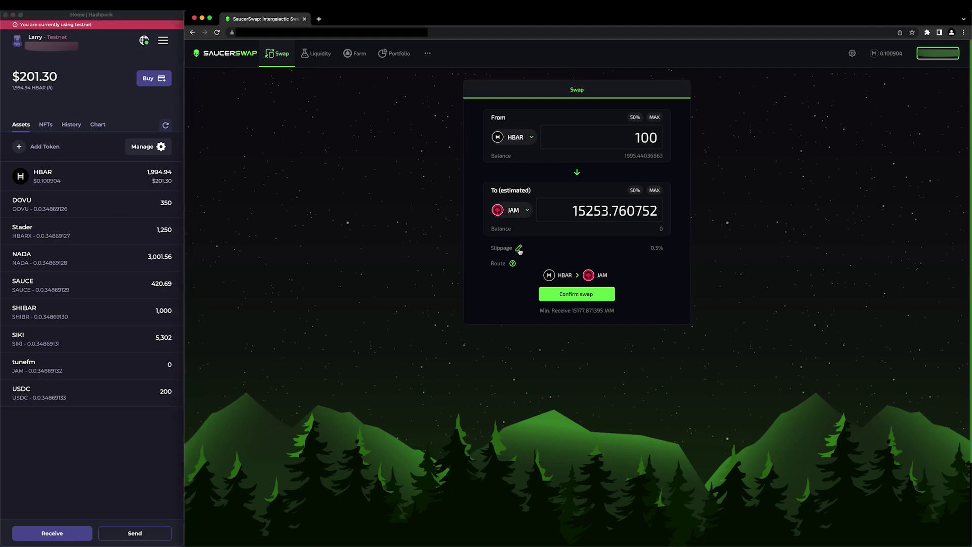
pyautogui.click(519, 250)
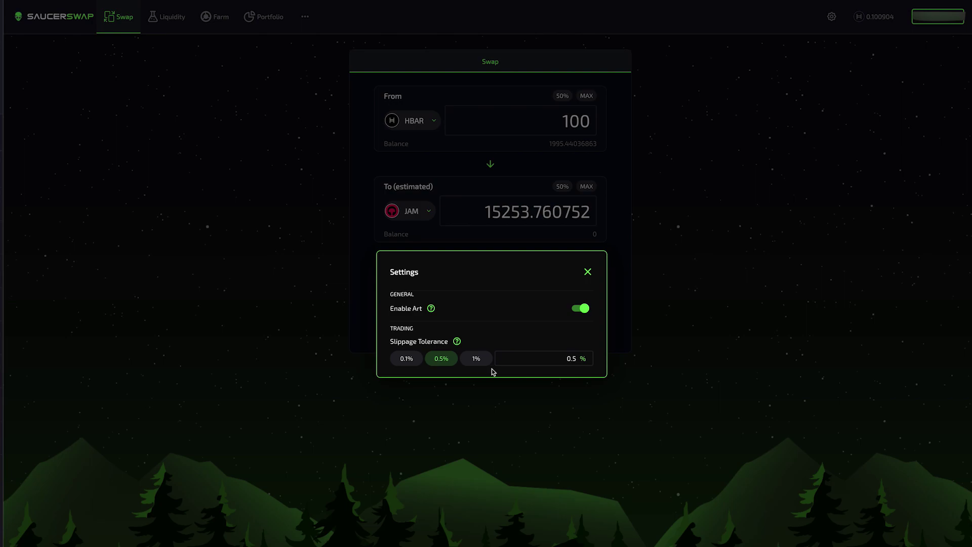
pyautogui.click(549, 358)
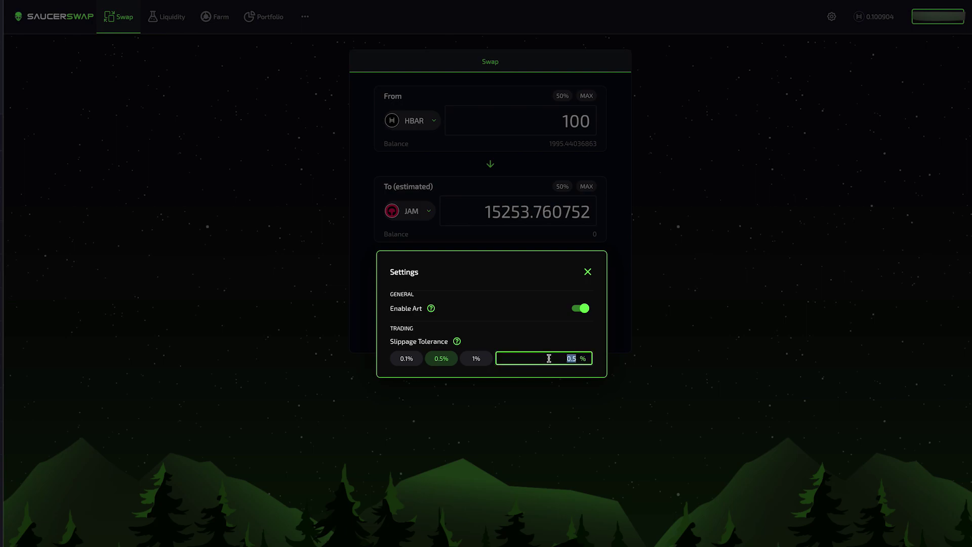
pyautogui.press('BackSpace')
pyautogui.click(587, 272)
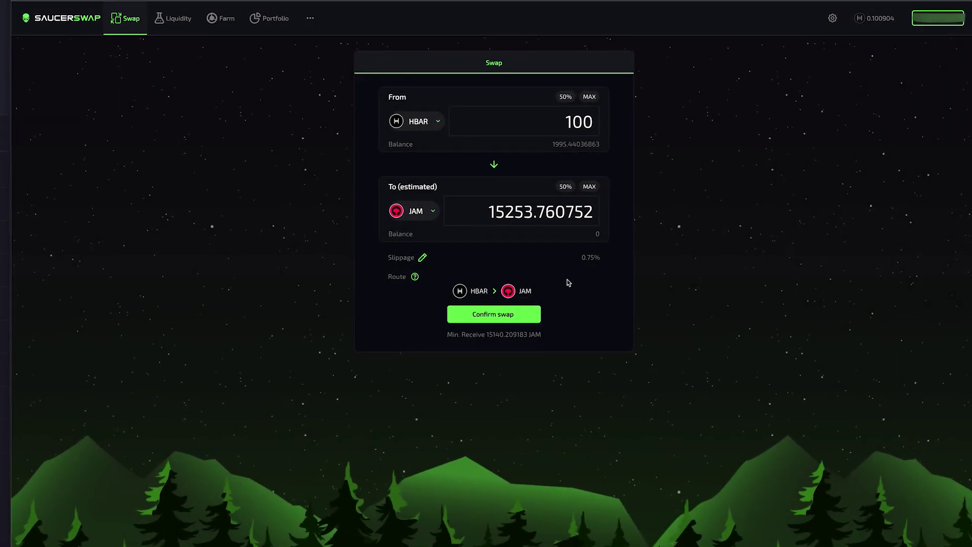
pyautogui.click(547, 312)
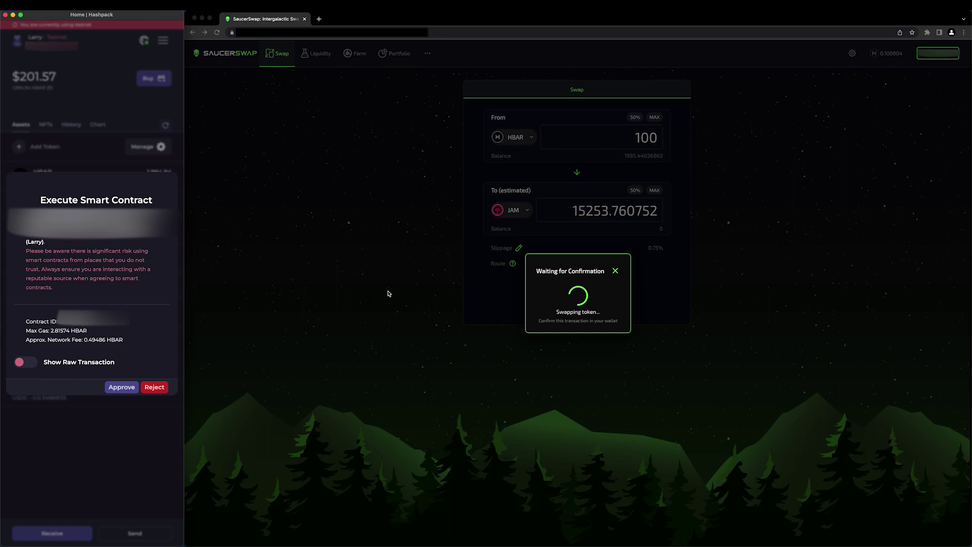
# - Approve the Execute Smart Contract request in HashPack and dismiss both success messages
pyautogui.click(132, 391)
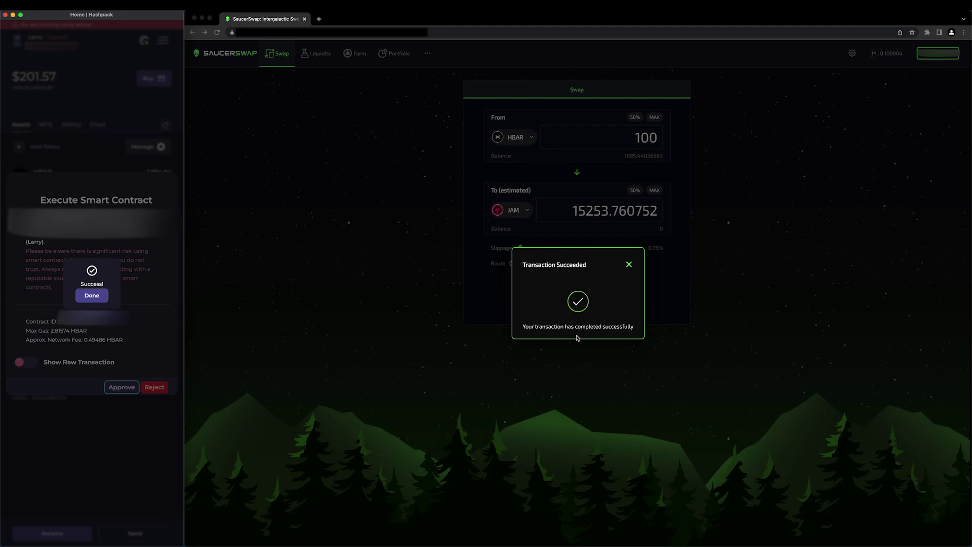
pyautogui.click(99, 301)
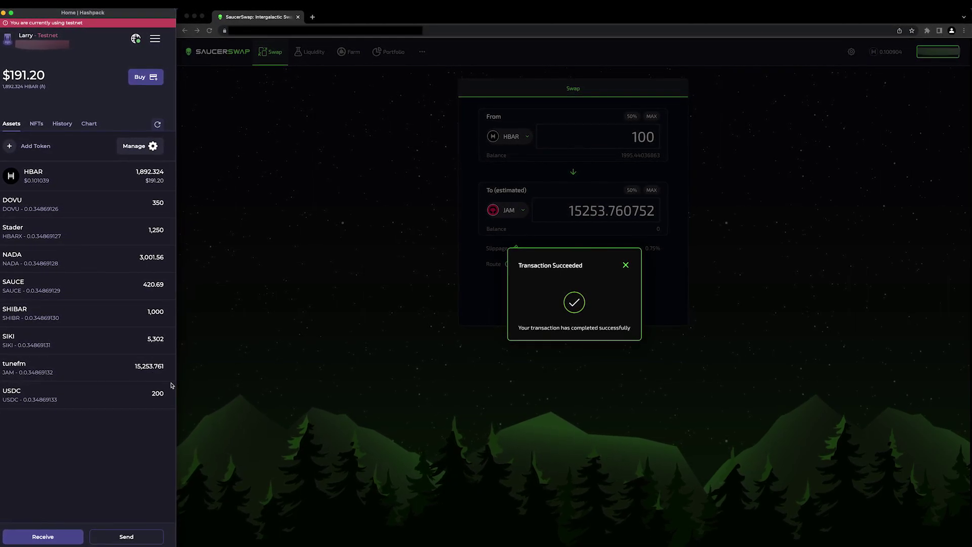
pyautogui.click(623, 267)
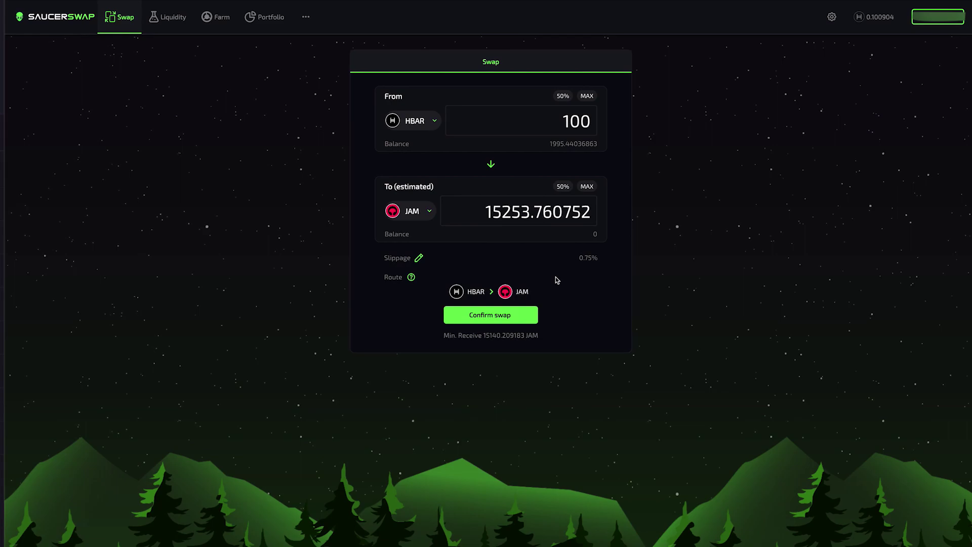
# - Choose SHIBR as the token to swap from and SIKI as the token to receive
pyautogui.click(425, 126)
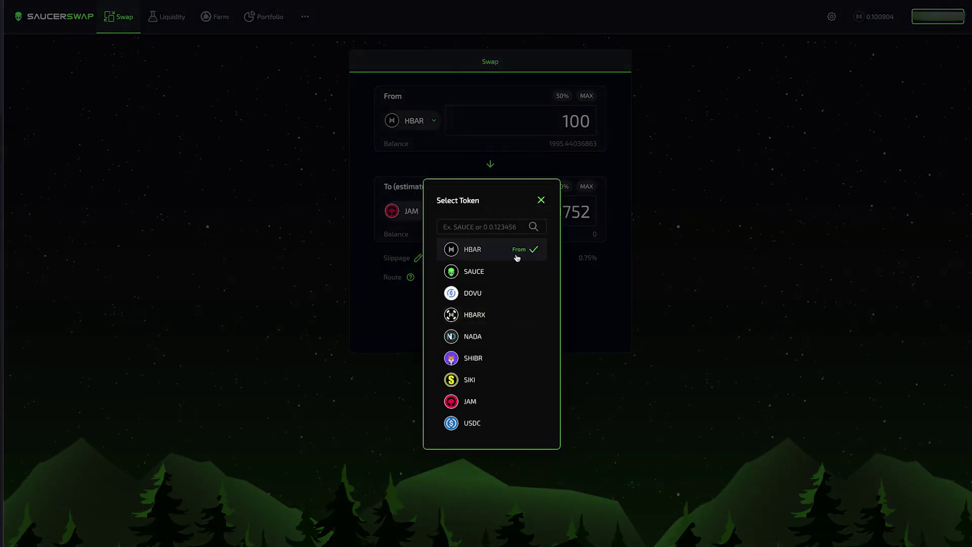
pyautogui.click(516, 361)
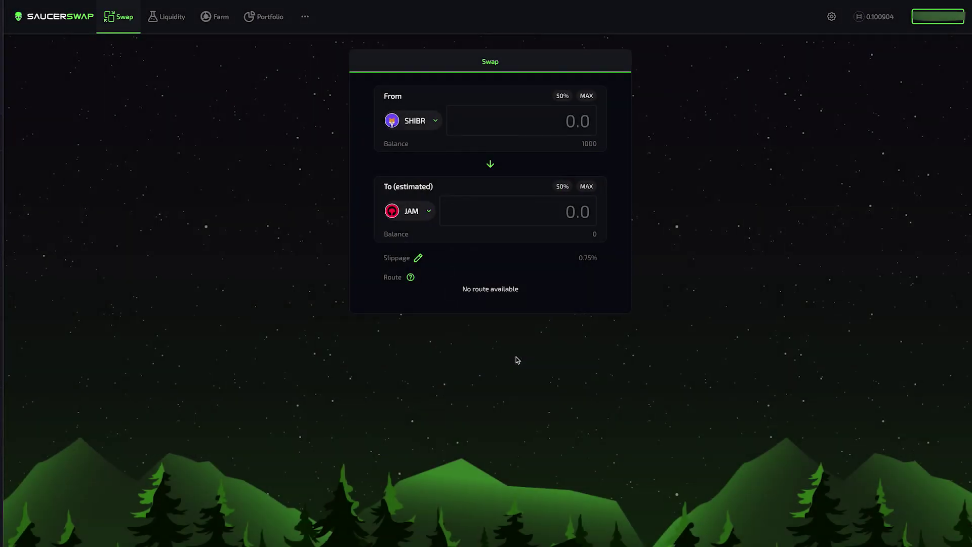
pyautogui.click(425, 218)
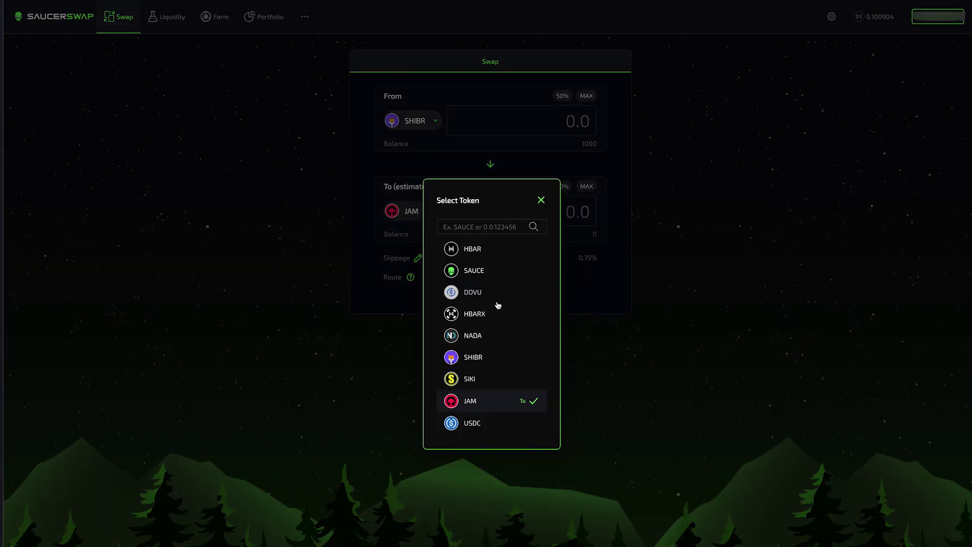
pyautogui.click(506, 380)
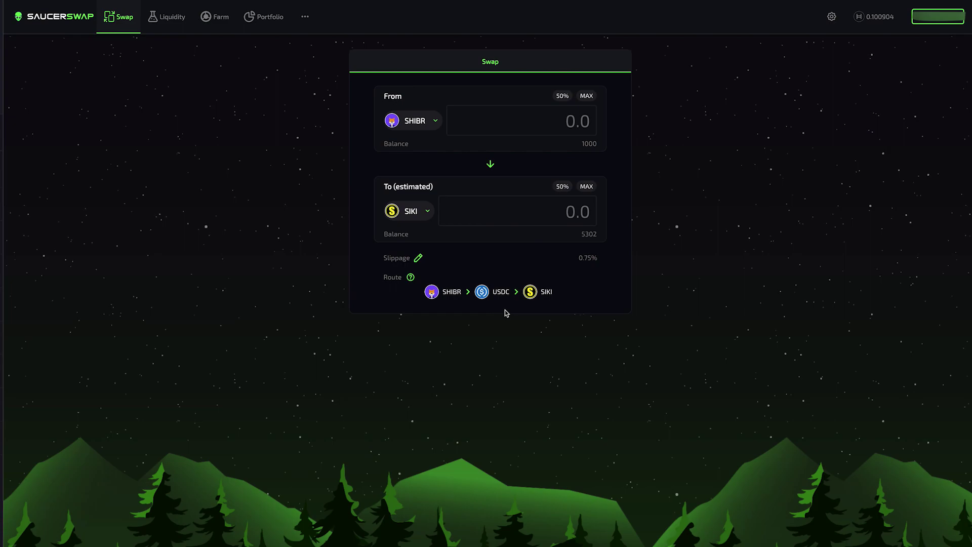
pyautogui.click(569, 120)
# - Enter 100 SHIBR as the swap amount and set slippage tolerance to 0.5%
pyautogui.write('100')
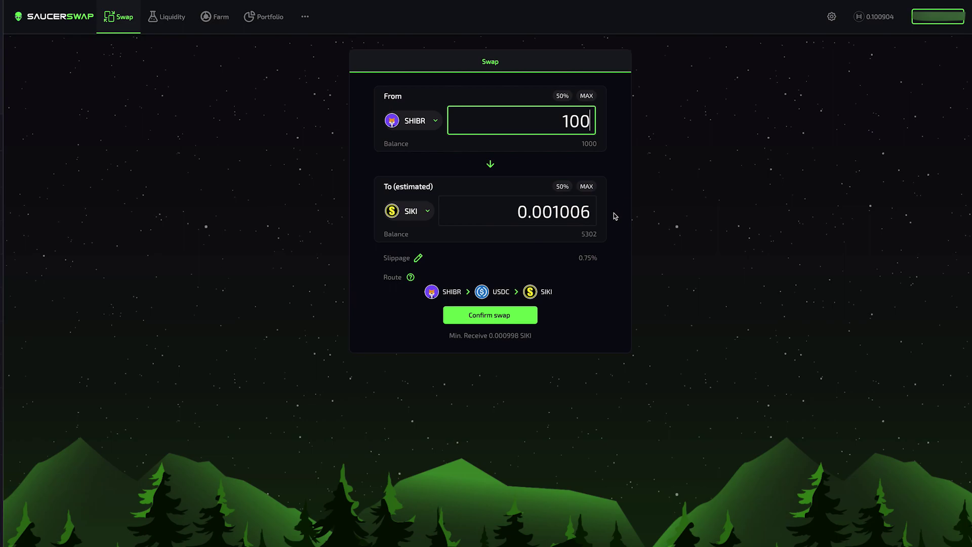
pyautogui.click(419, 258)
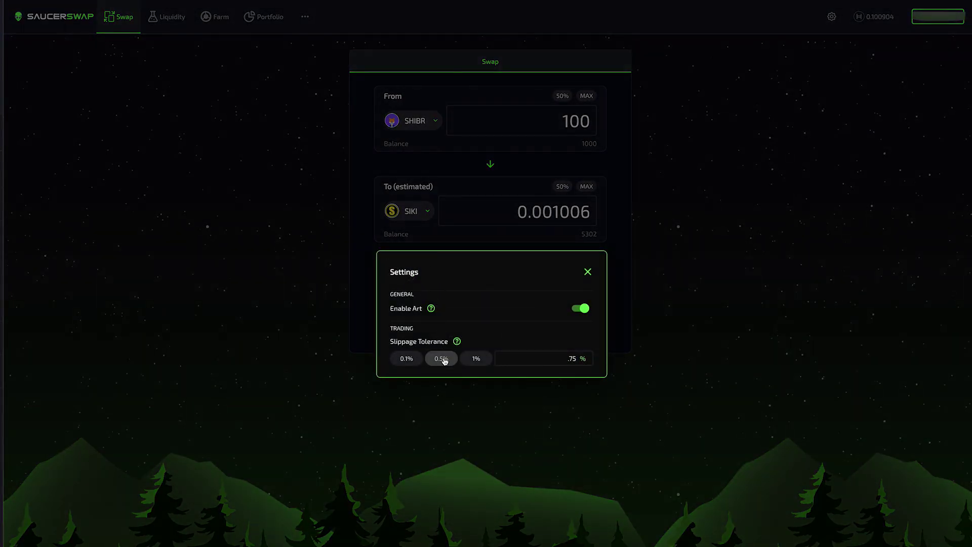
pyautogui.click(587, 272)
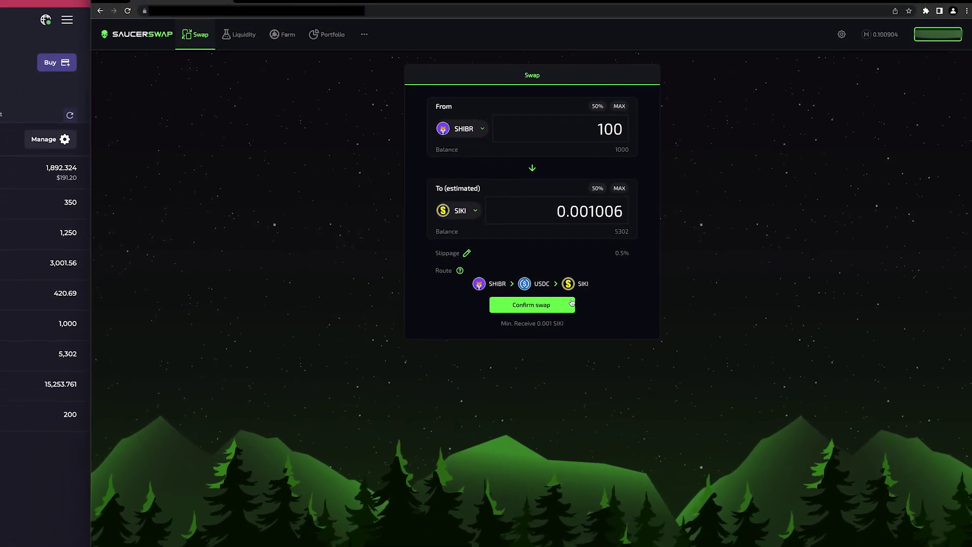
# - Confirm the 100 SHIBR to SIKI swap and approve it in HashPack
pyautogui.click(576, 306)
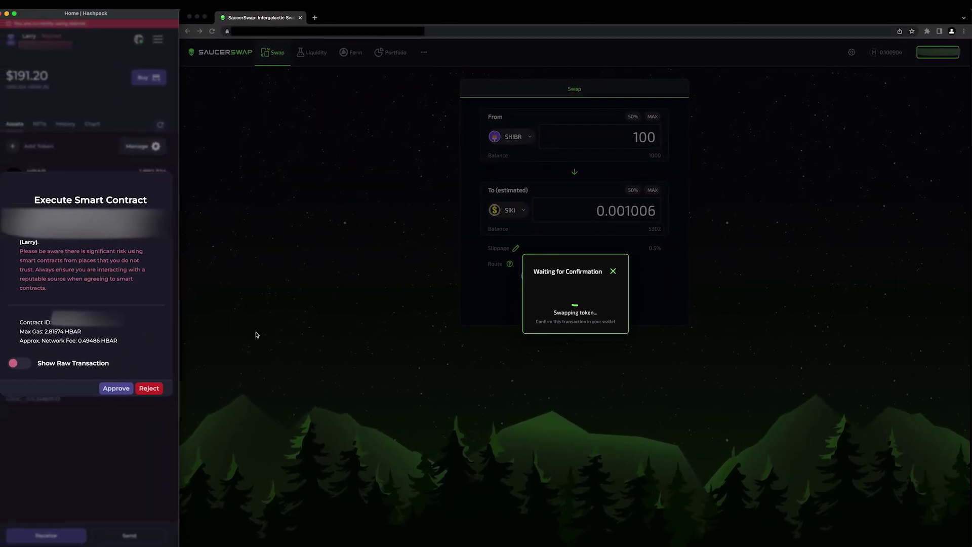
pyautogui.click(126, 389)
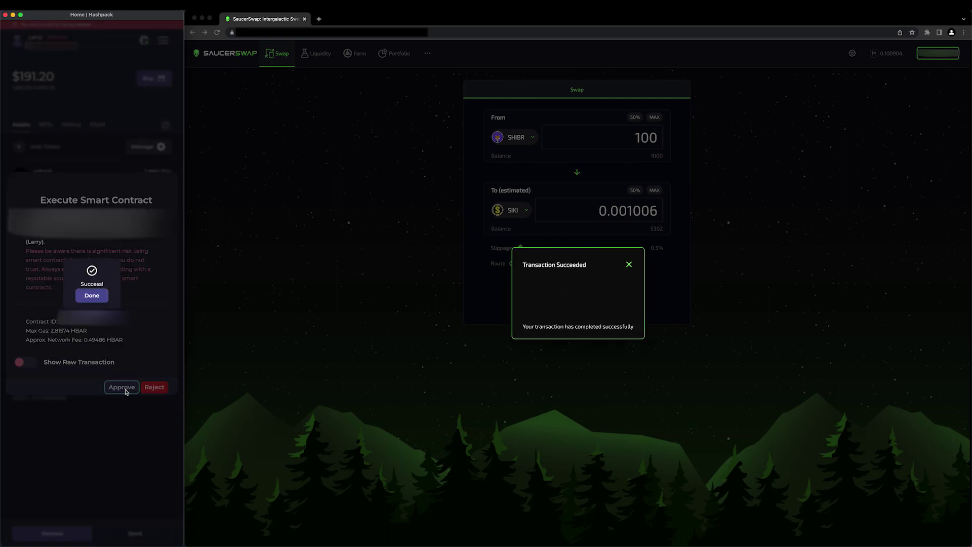